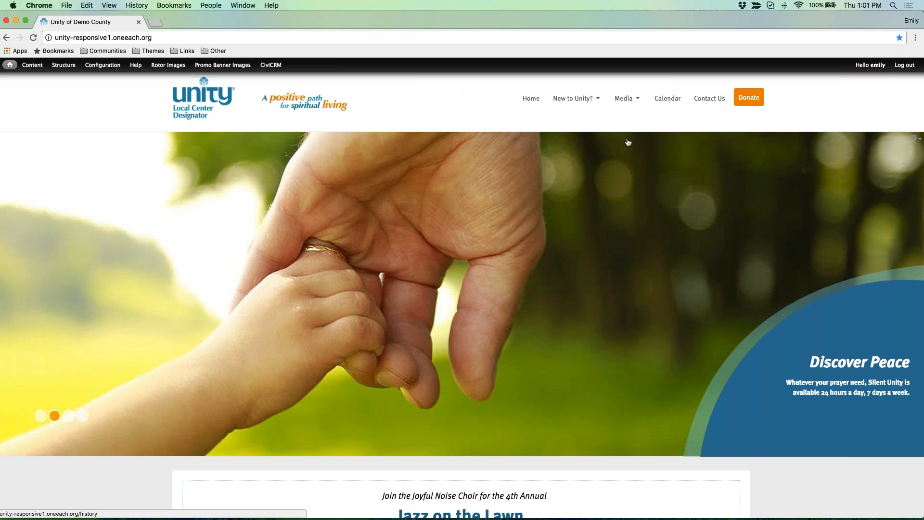
# - Open the list of links of the site's main navigation menu
pyautogui.moveTo(722, 91)
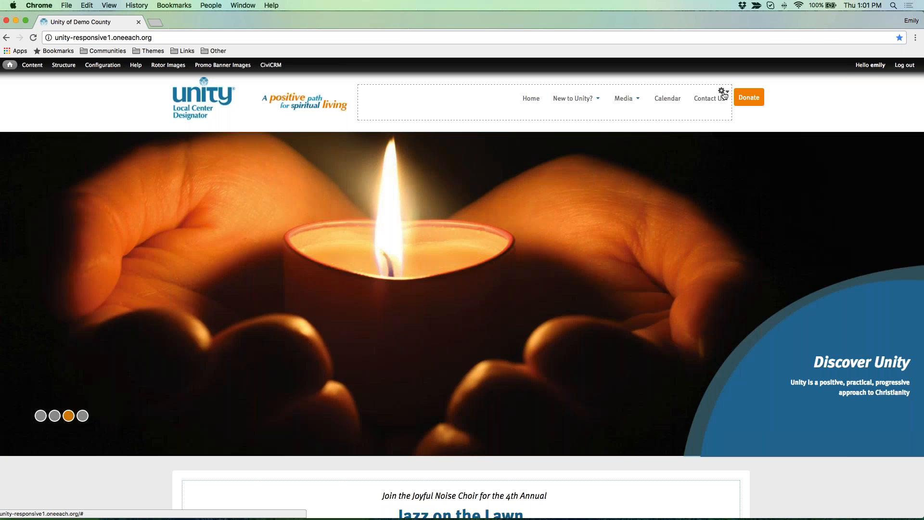
pyautogui.click(722, 92)
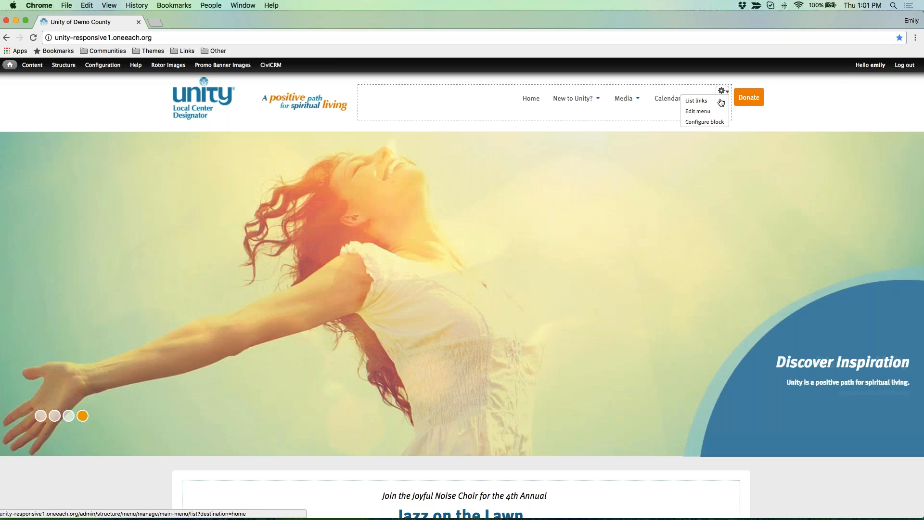
pyautogui.click(708, 102)
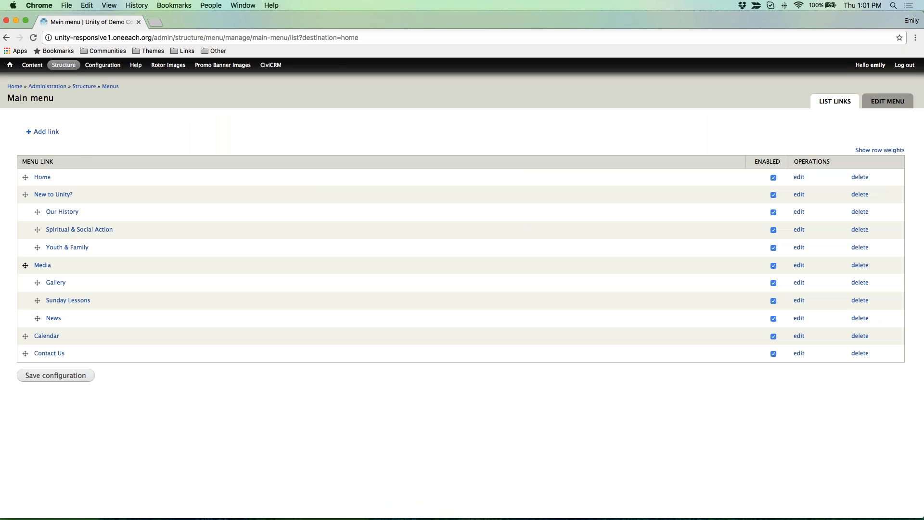
# - Open the site's home page in a second tab and compare its navigation with the main menu's link list
pyautogui.keyDown('super'); pyautogui.click(20, 90); pyautogui.keyUp('super')
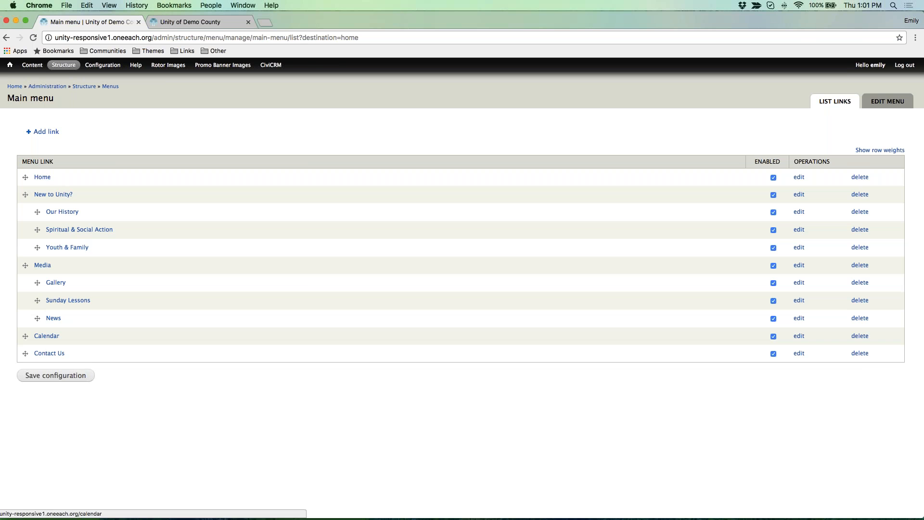
pyautogui.click(192, 22)
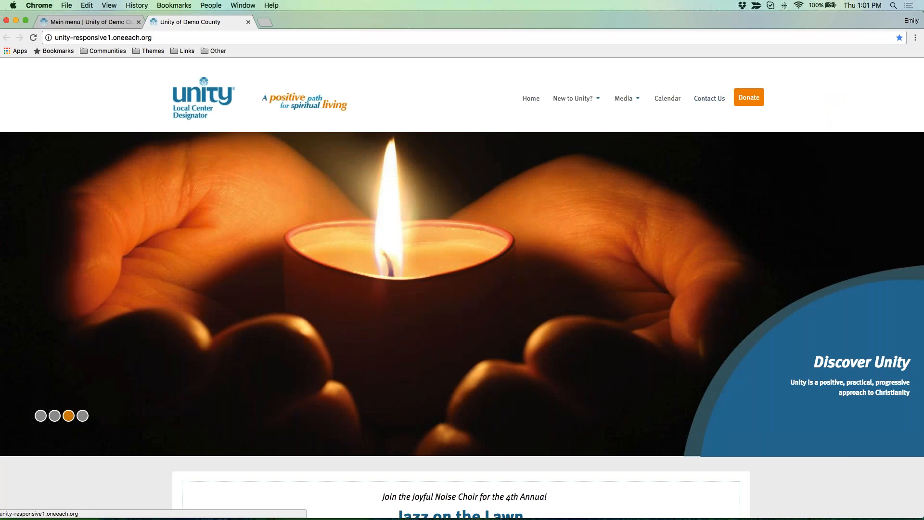
pyautogui.click(76, 22)
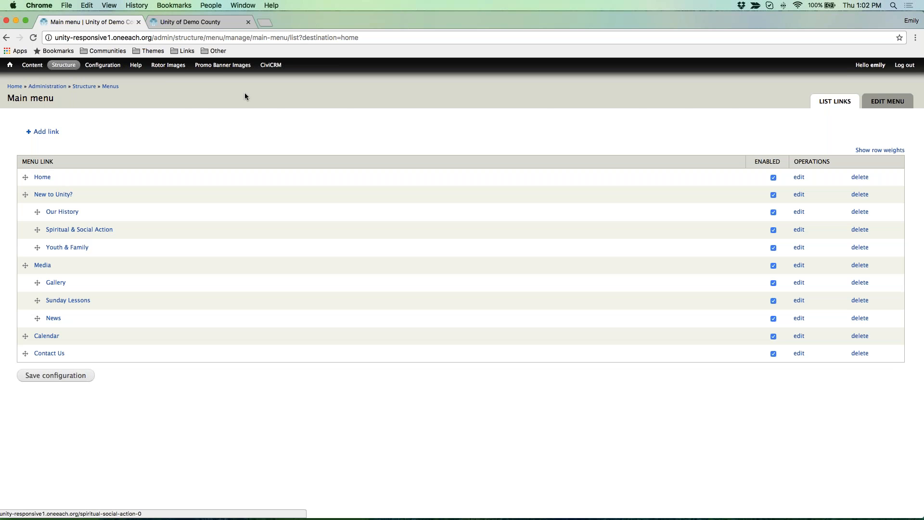
pyautogui.click(190, 24)
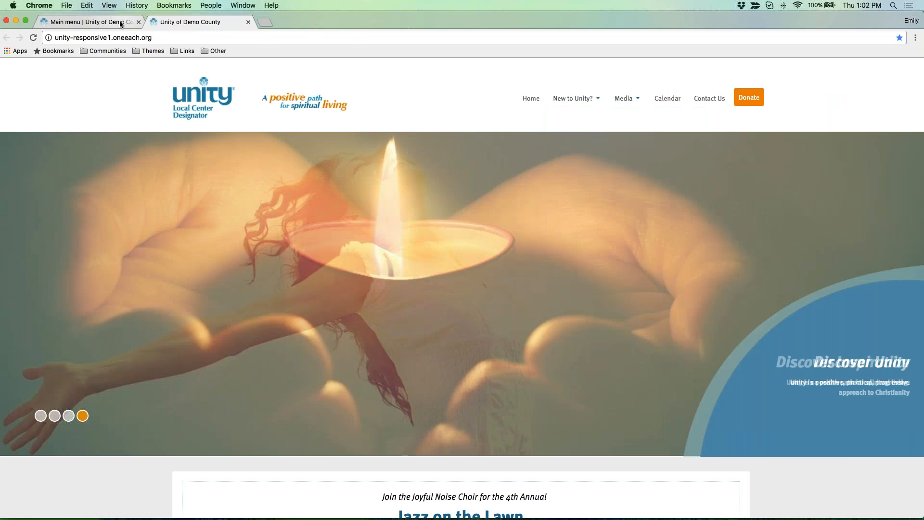
pyautogui.click(89, 22)
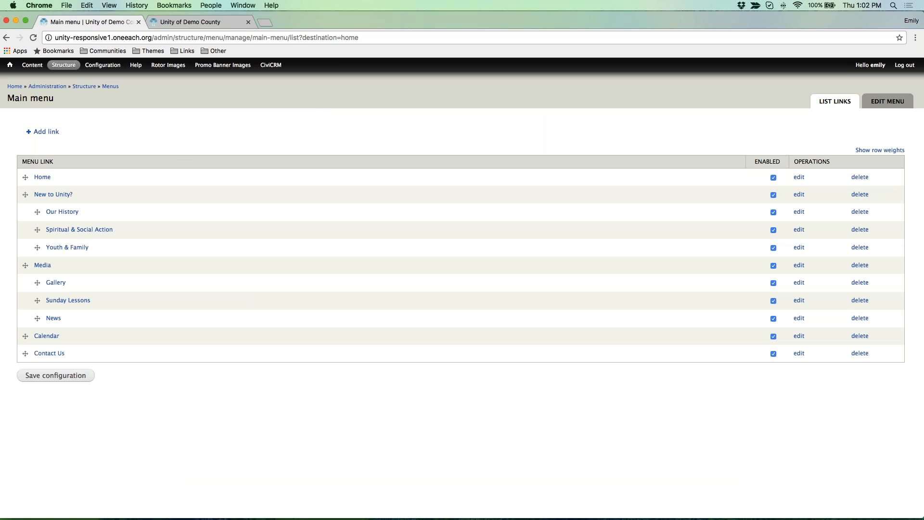
# - Move the Contact Us link under New to Unity? as a sub-link directly below Youth & Family
pyautogui.click(25, 354)
pyautogui.moveTo(25, 354)
pyautogui.mouseDown()
pyautogui.moveTo(24, 182)
pyautogui.moveTo(20, 356)
pyautogui.mouseUp()
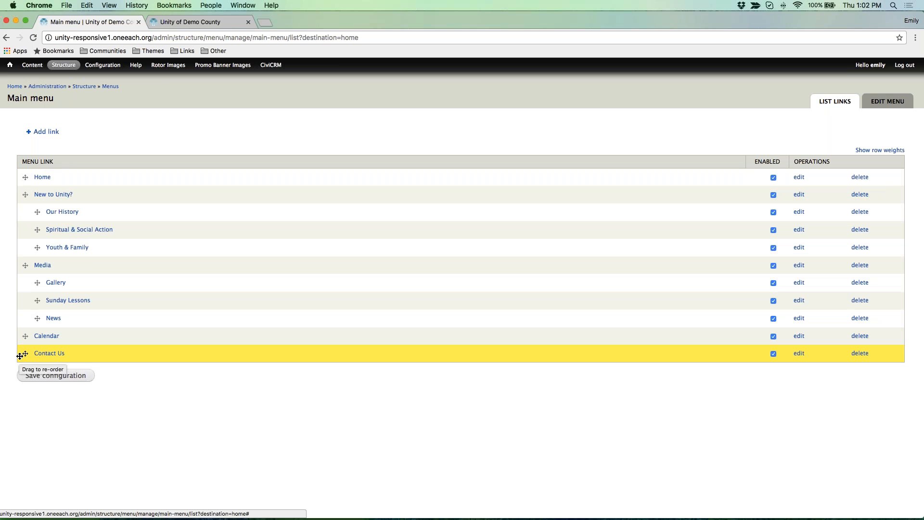
pyautogui.moveTo(19, 351); pyautogui.dragTo(45, 265)
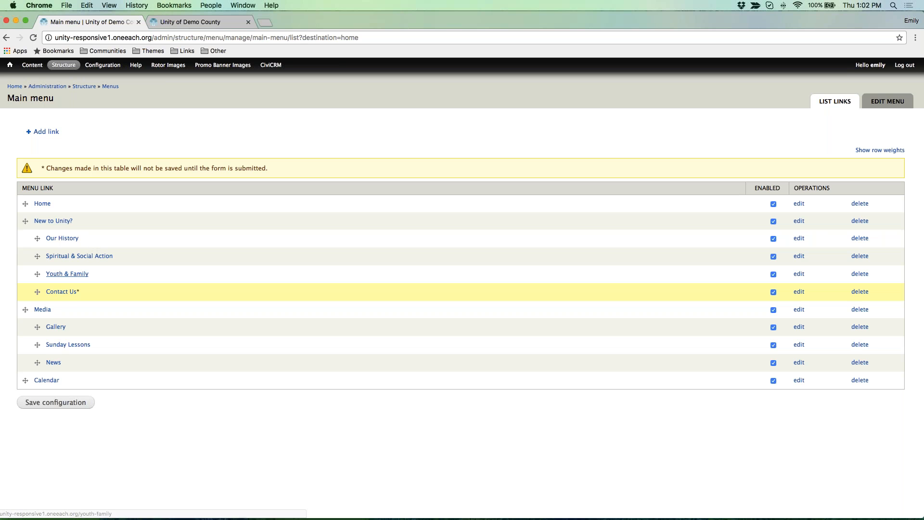
# - Try moving the Media link together with its sub-links within the main menu order
pyautogui.moveTo(37, 292)
pyautogui.mouseDown()
pyautogui.moveTo(39, 240)
pyautogui.moveTo(40, 289)
pyautogui.mouseUp()
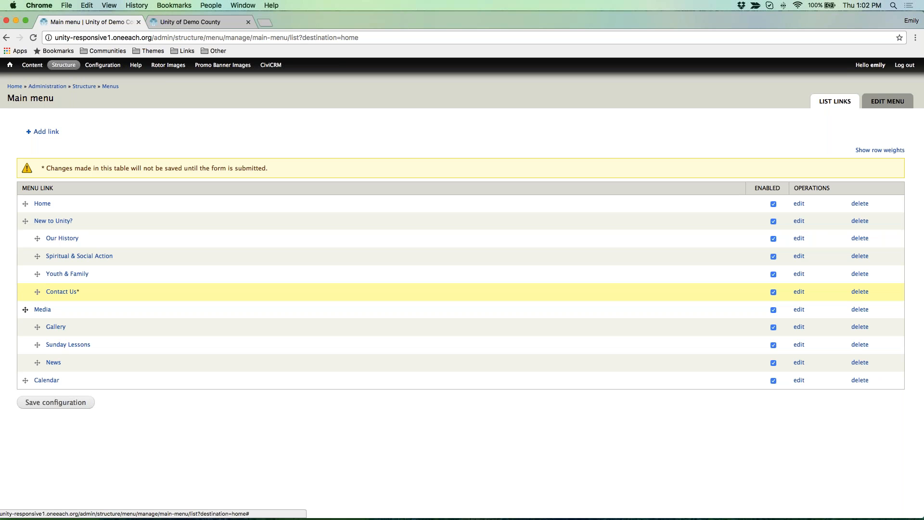
pyautogui.moveTo(24, 308); pyautogui.dragTo(25, 311)
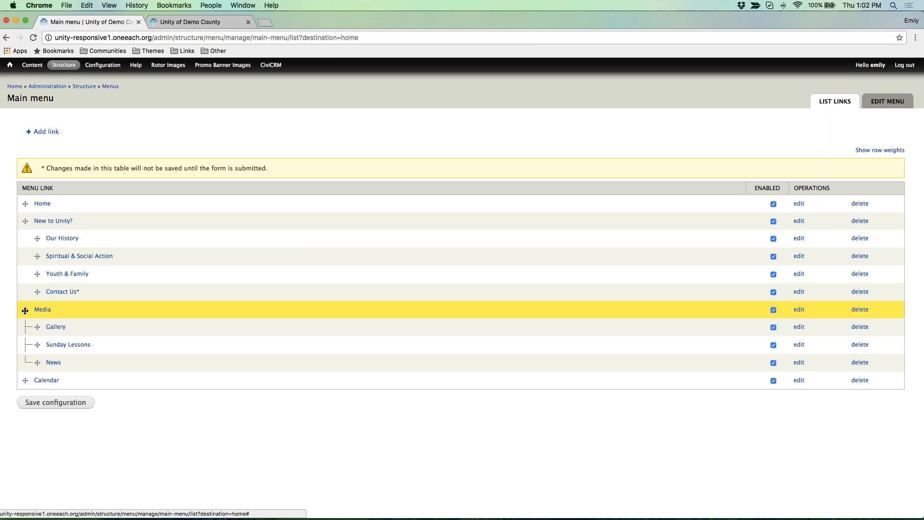
pyautogui.moveTo(25, 311); pyautogui.dragTo(14, 365)
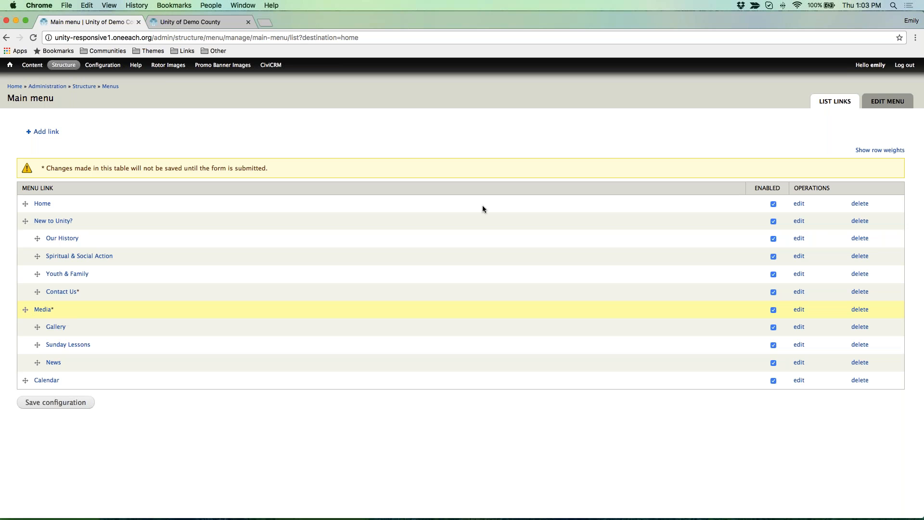
# - Disable the Home link and save the main menu configuration
pyautogui.click(773, 204)
pyautogui.click(60, 404)
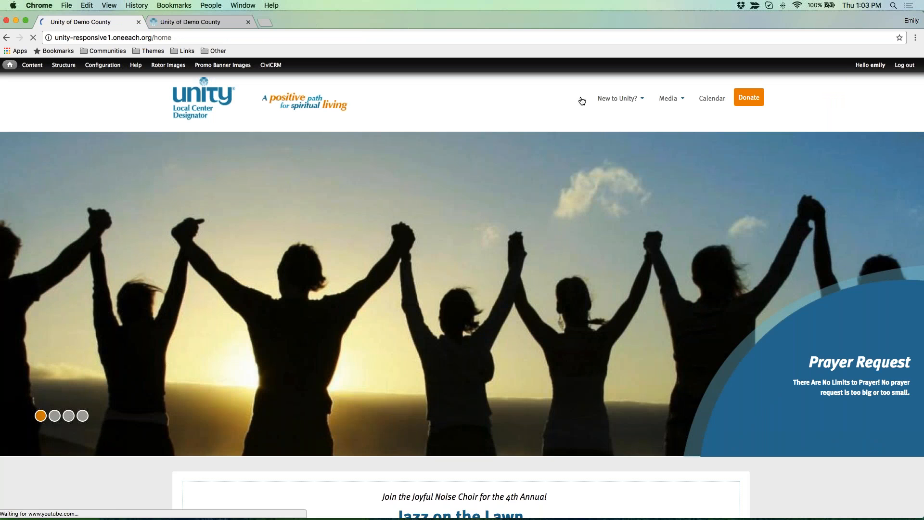
# - Reopen the main menu's link list and mark the Home link as enabled again
pyautogui.moveTo(726, 93)
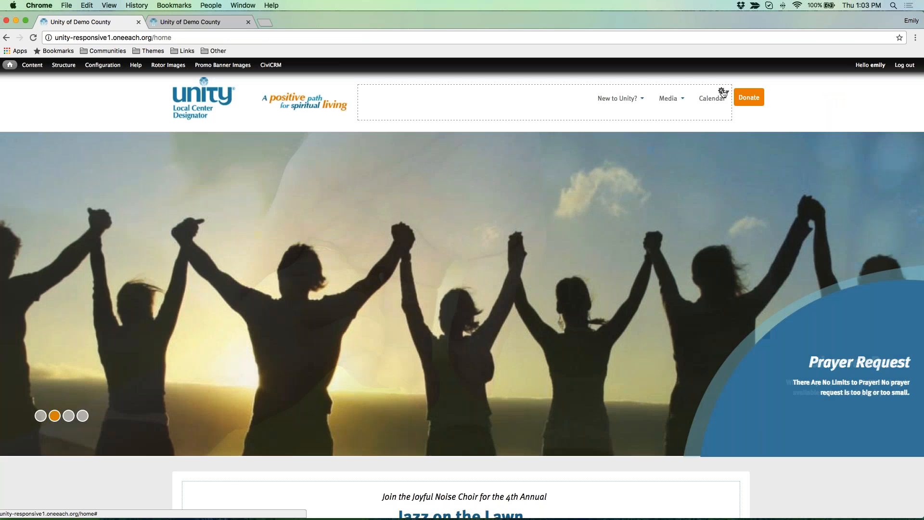
pyautogui.click(723, 92)
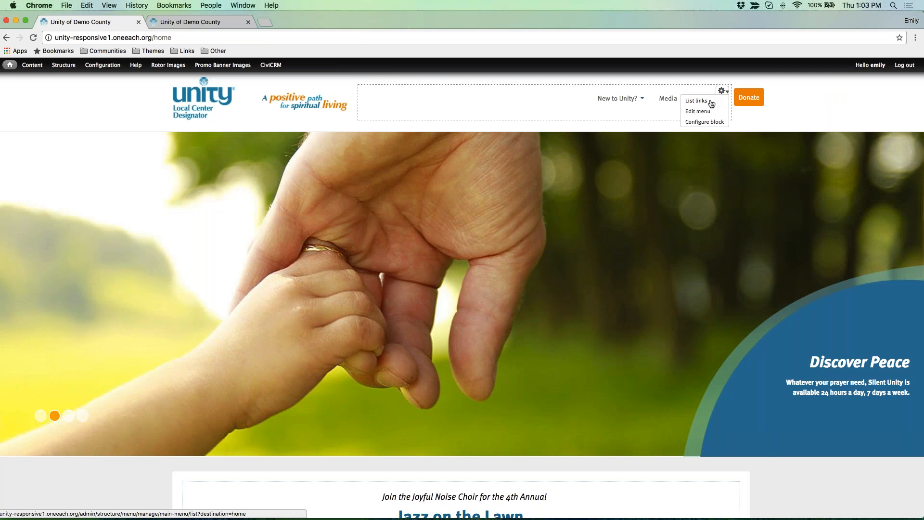
pyautogui.click(711, 103)
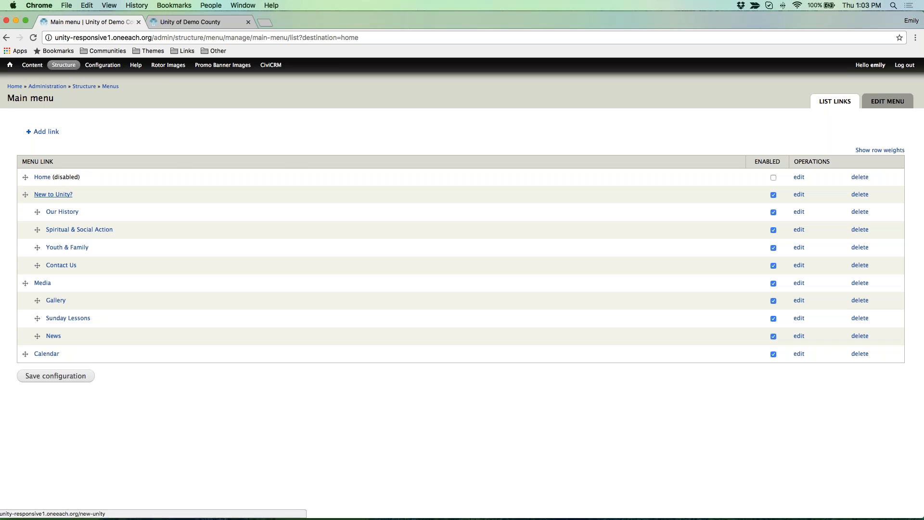
pyautogui.click(774, 178)
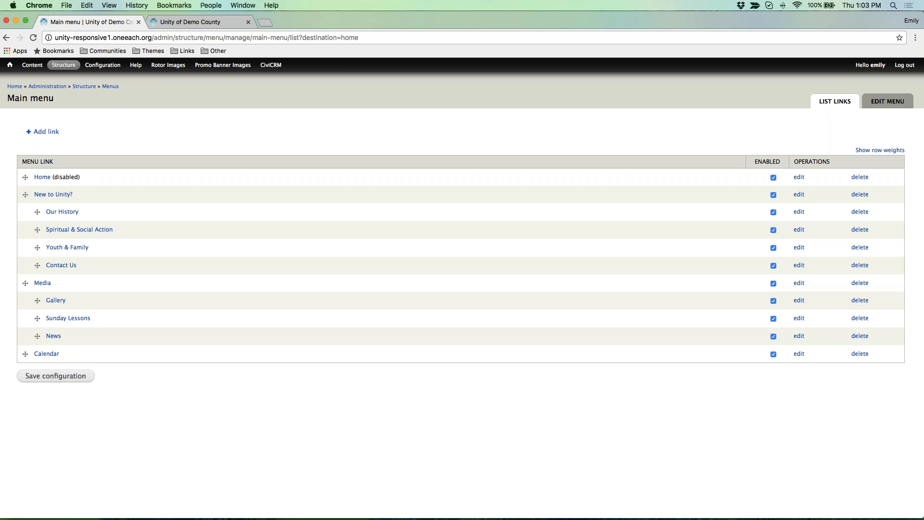
# - Open the Our History menu link for editing and examine its path and link title
pyautogui.click(799, 212)
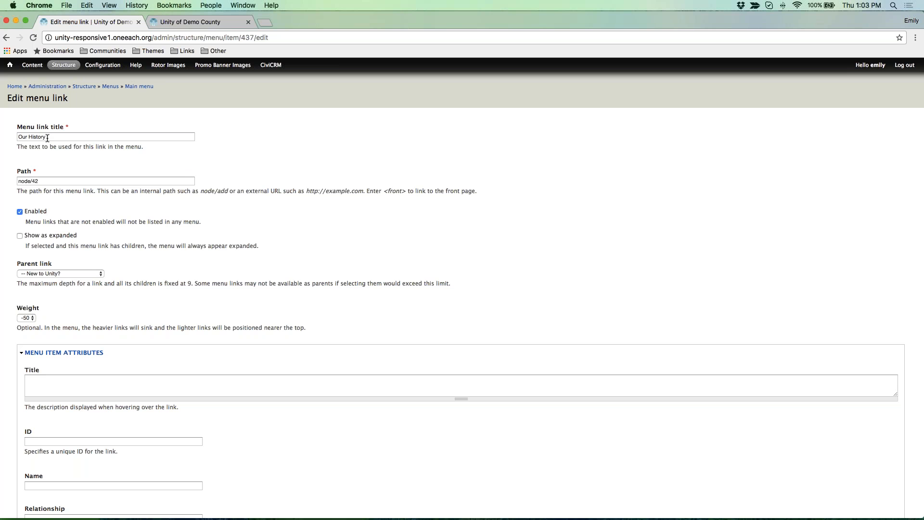
pyautogui.tripleClick(74, 181)
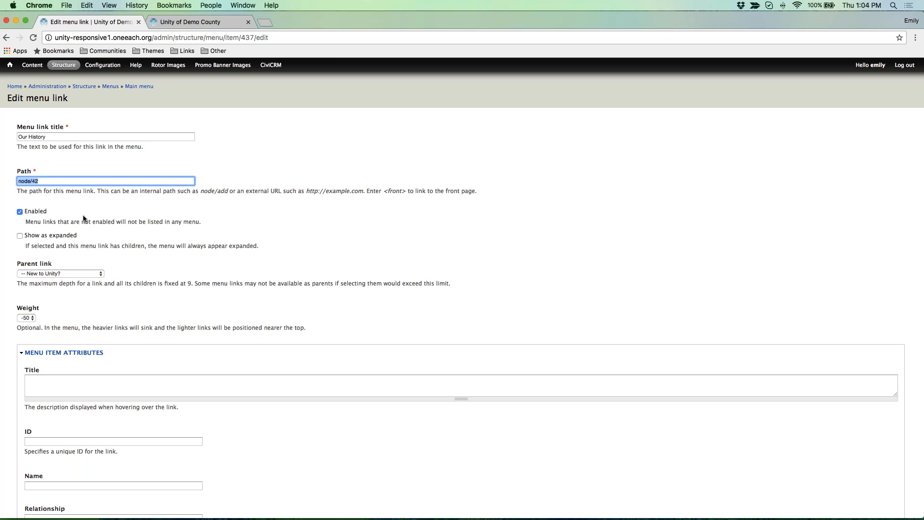
pyautogui.tripleClick(75, 137)
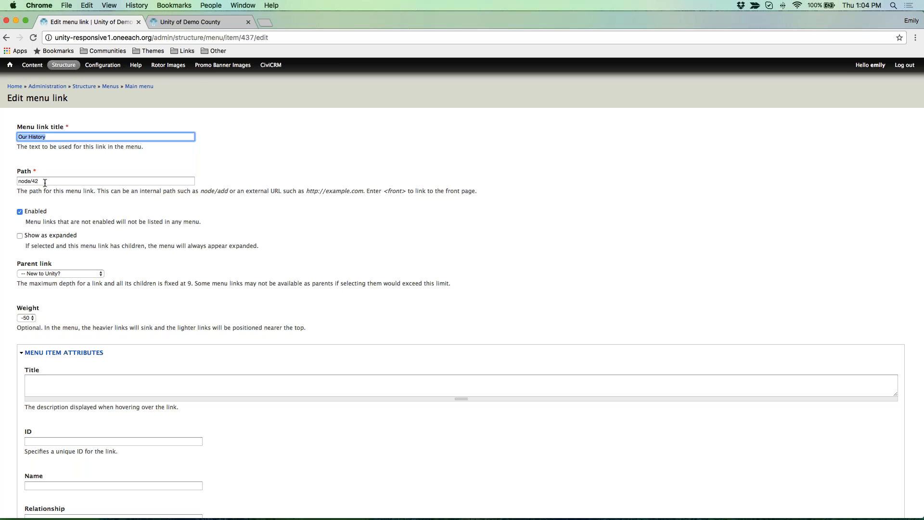
# - View the Our History page on the live site and highlight the path part of its web address
pyautogui.click(207, 22)
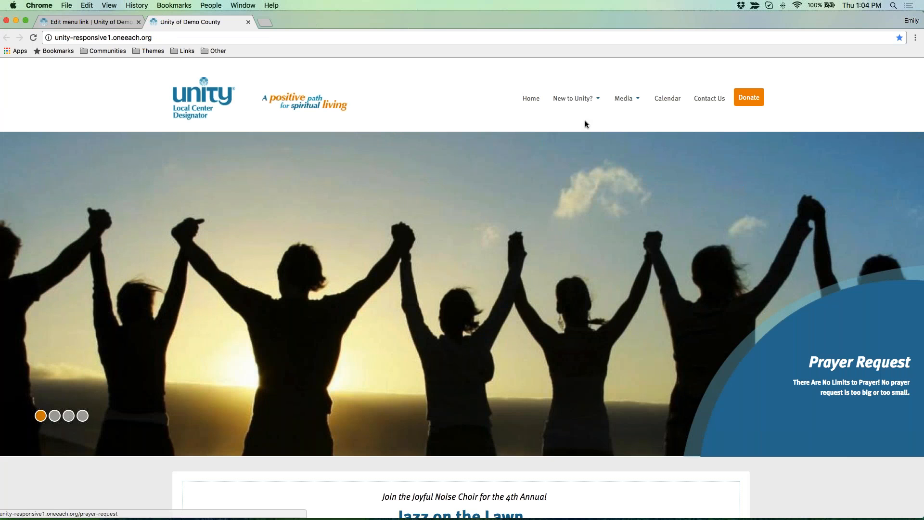
pyautogui.moveTo(584, 98)
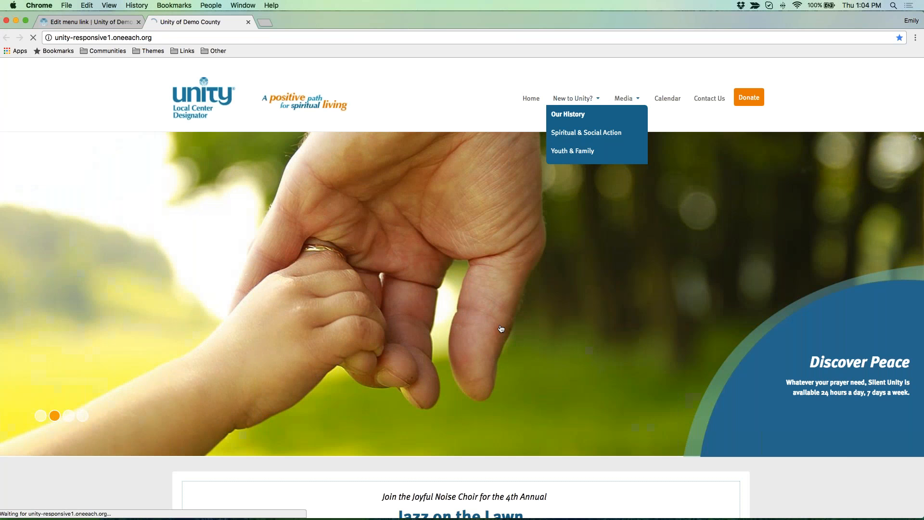
pyautogui.click(567, 114)
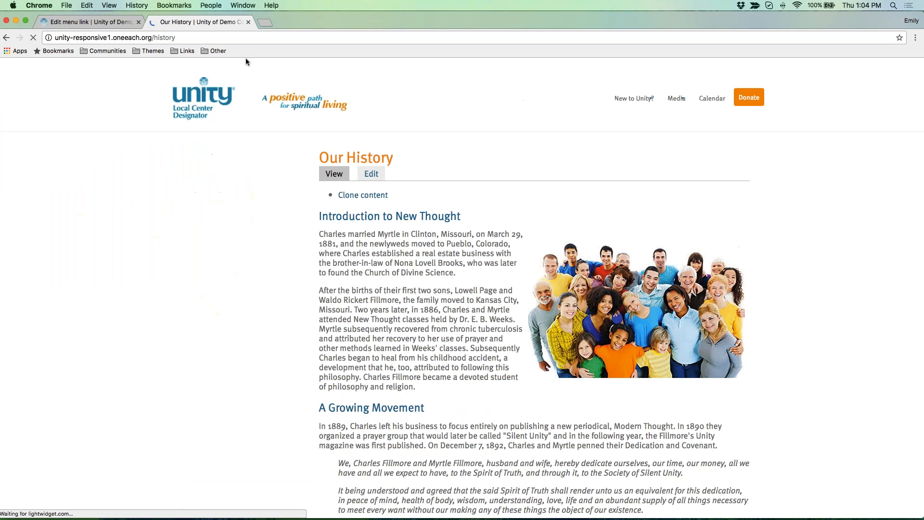
pyautogui.doubleClick(155, 38)
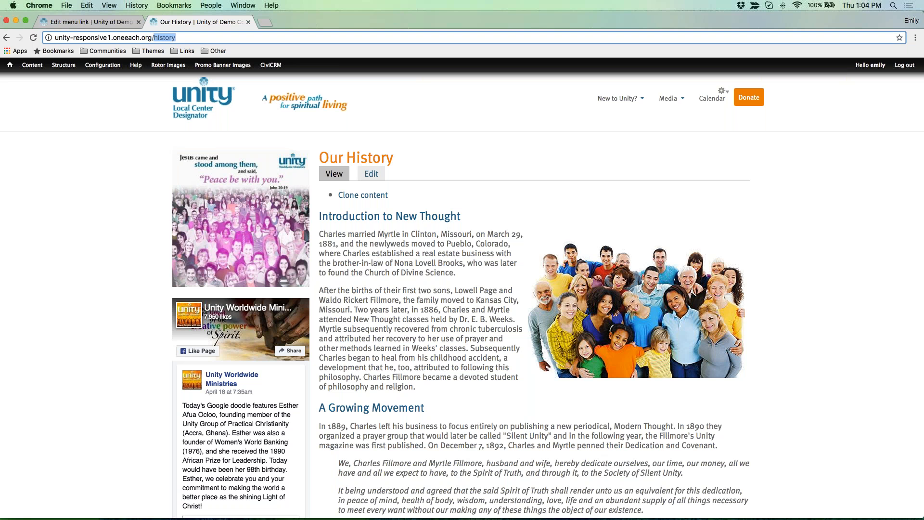
# - View the Sunday Lessons page under Media and highlight the path part of its web address
pyautogui.moveTo(667, 101)
pyautogui.click(674, 133)
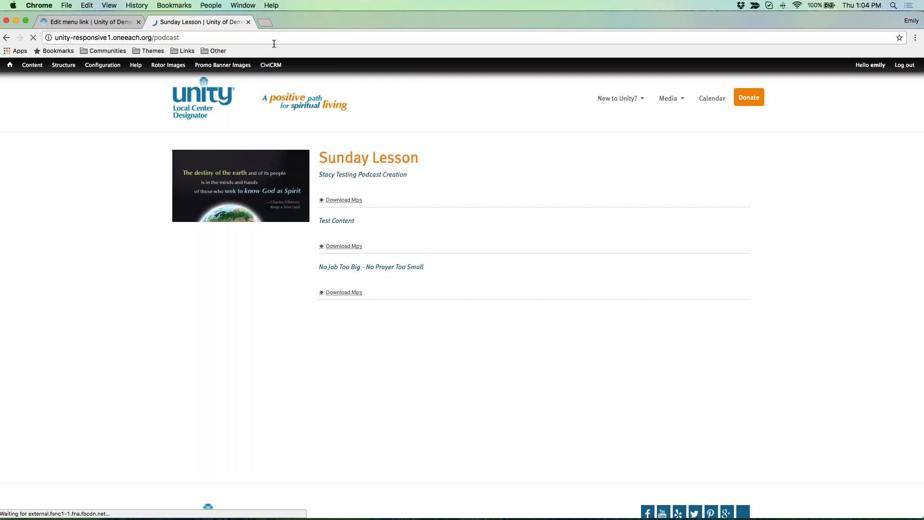
pyautogui.doubleClick(274, 44)
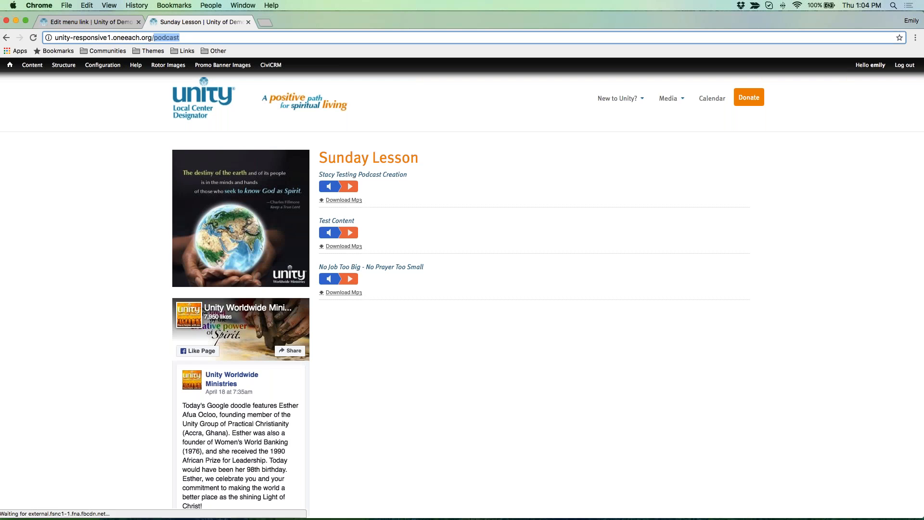
# - Return to the Our History link's edit form and check its path against the page address
pyautogui.click(104, 21)
pyautogui.press('Tab')
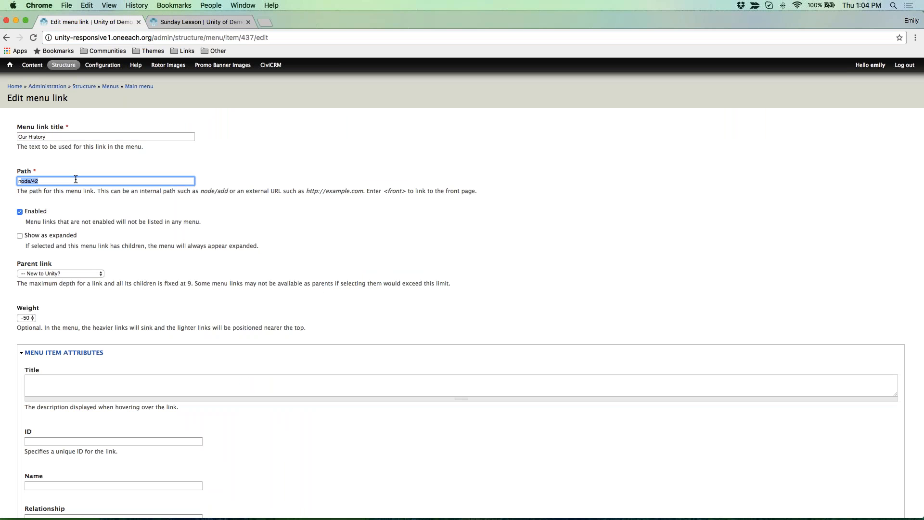
pyautogui.click(39, 181)
# - View the Spiritual & Social Action page under New to Unity? and highlight the path part of its web address
pyautogui.click(189, 24)
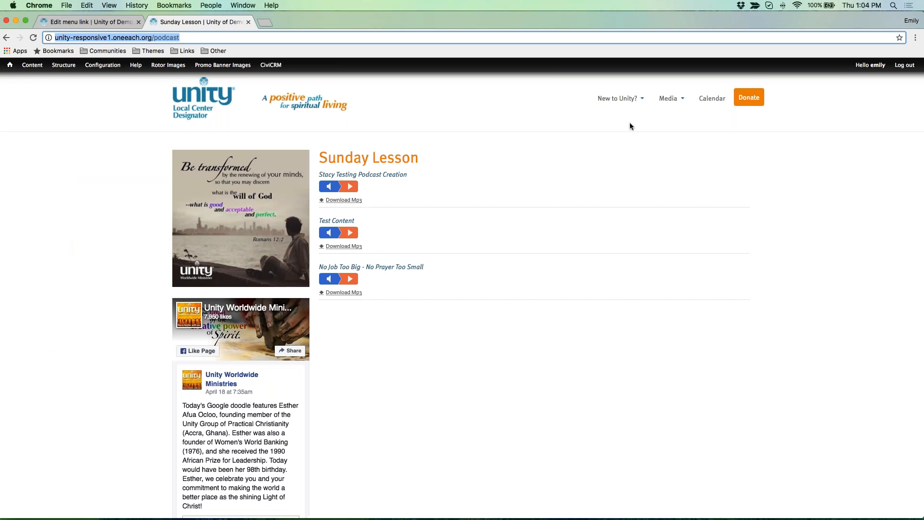
pyautogui.moveTo(631, 98)
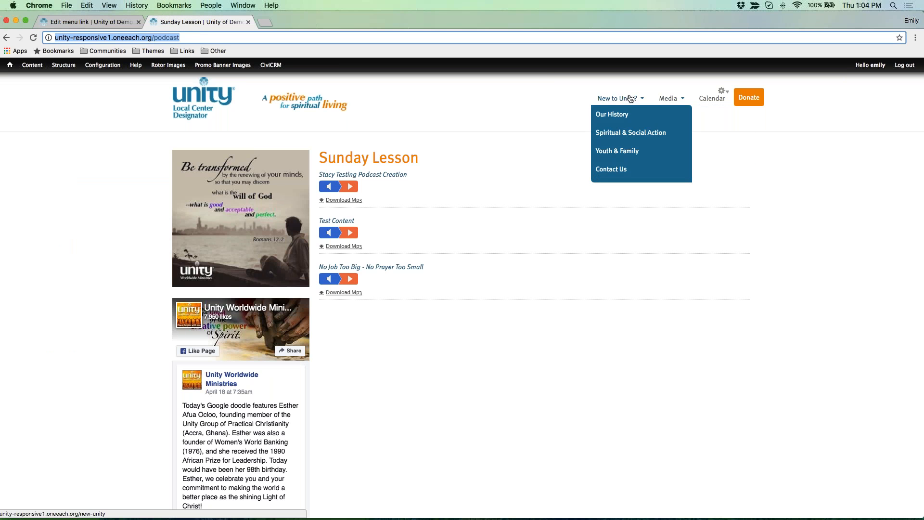
pyautogui.click(631, 98)
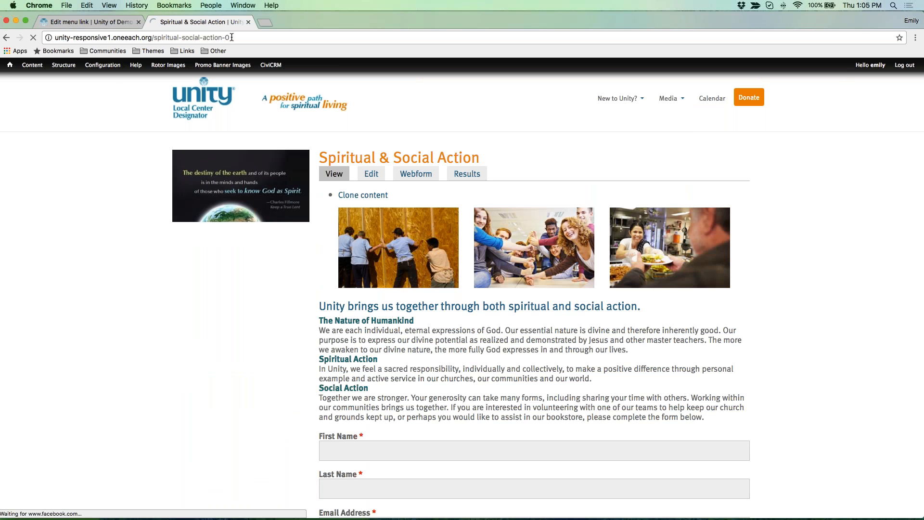
pyautogui.moveTo(254, 37); pyautogui.dragTo(154, 37)
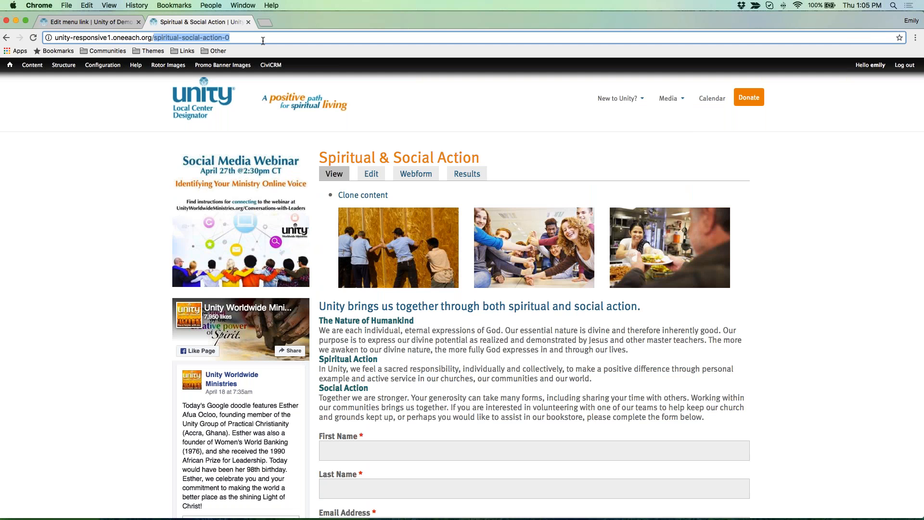
# - Review the rest of the Our History link's edit form and return to the Main menu link list
pyautogui.click(71, 21)
pyautogui.scroll(-5, 249, 339)
pyautogui.scroll(-3, 249, 339)
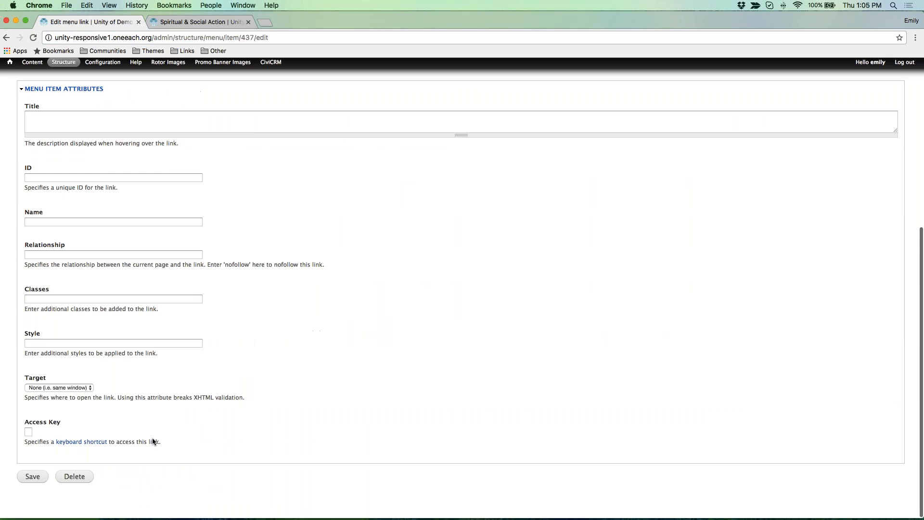
pyautogui.click(29, 483)
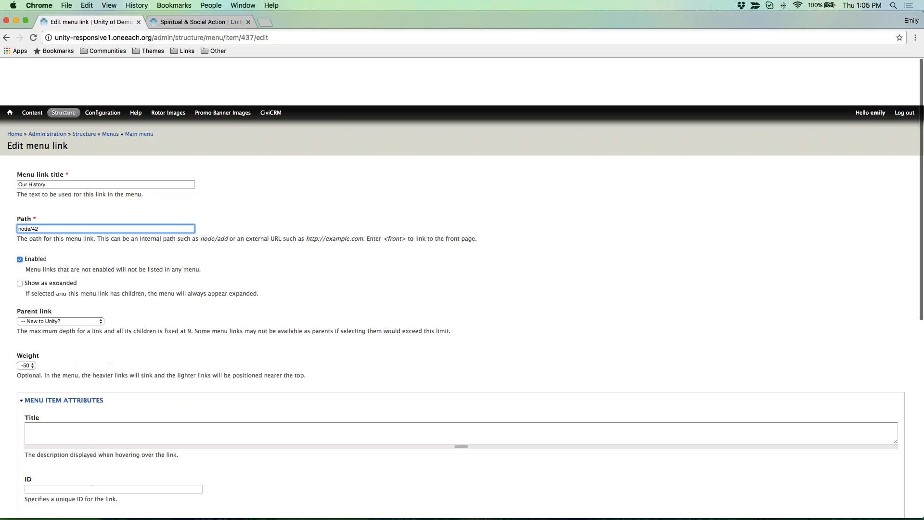
pyautogui.click(134, 87)
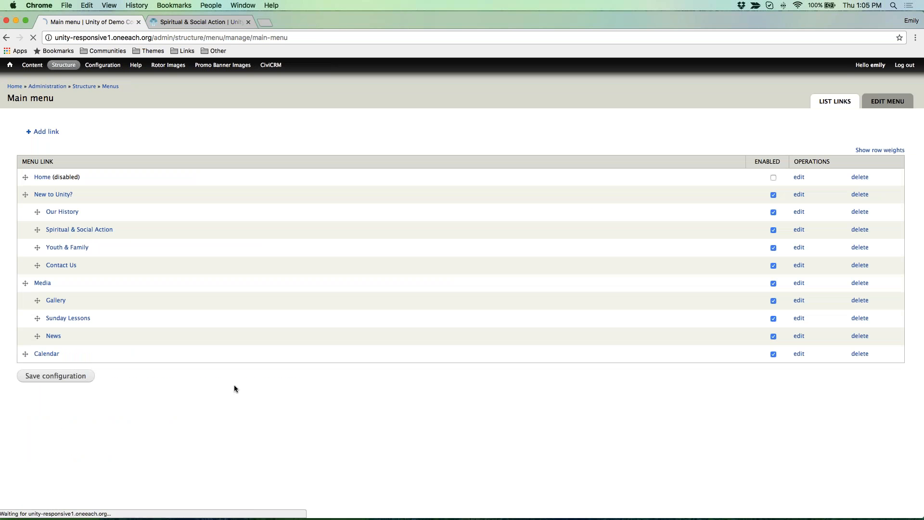
# - Enable the Home link in the Main menu and save the configuration
pyautogui.click(774, 177)
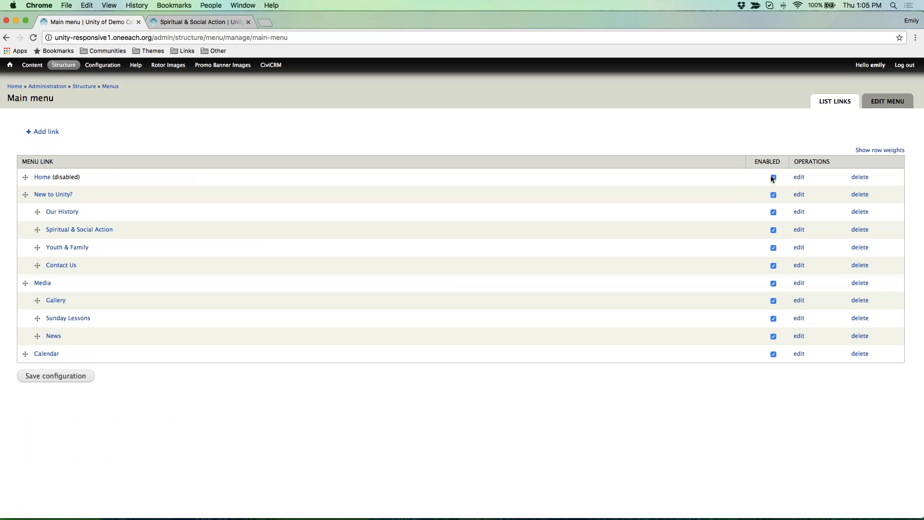
pyautogui.click(55, 376)
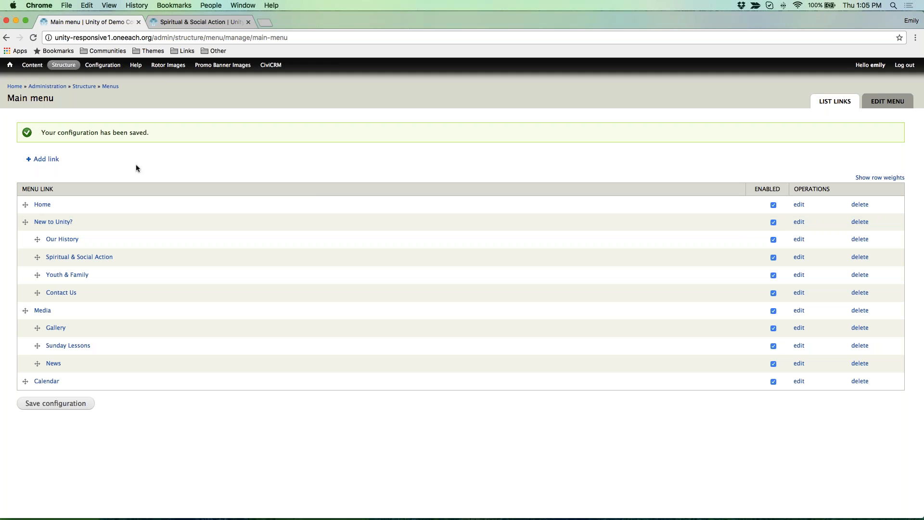
# - Open the form for adding a Main menu link and review its fields down to the menu item attributes
pyautogui.click(48, 162)
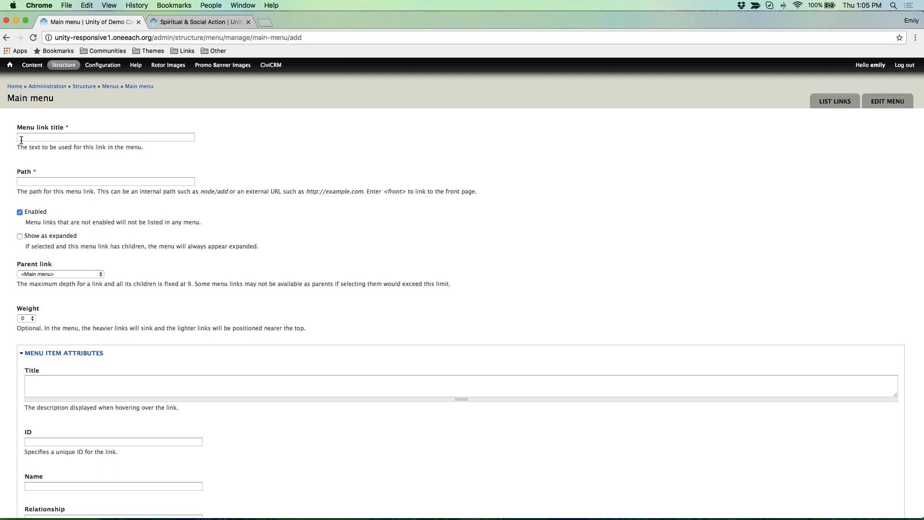
pyautogui.scroll(-10, 53, 227)
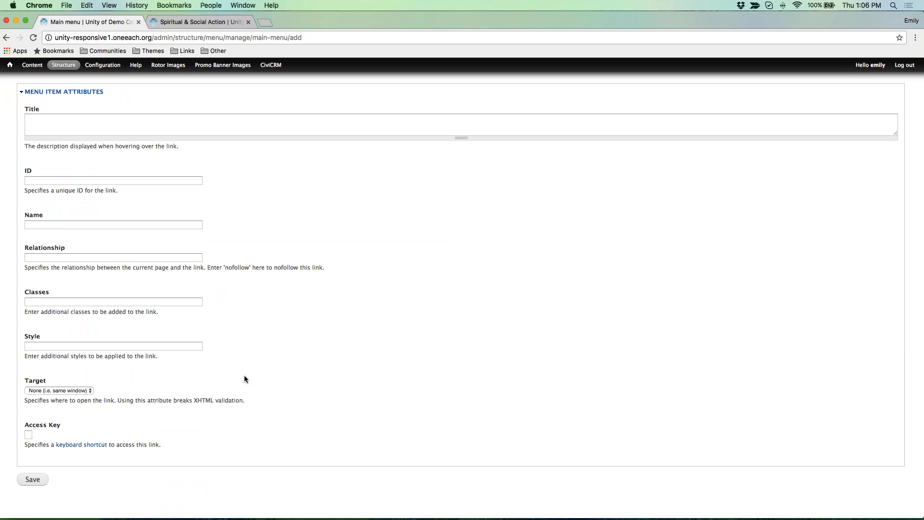
pyautogui.scroll(5, 244, 375)
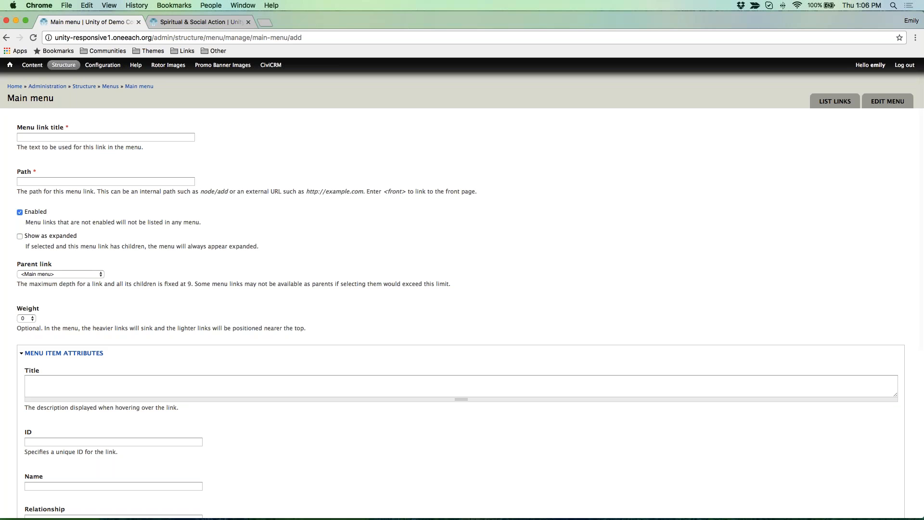
# - Start creating a new Basic page and turn on the option to provide a menu link for it
pyautogui.moveTo(35, 66)
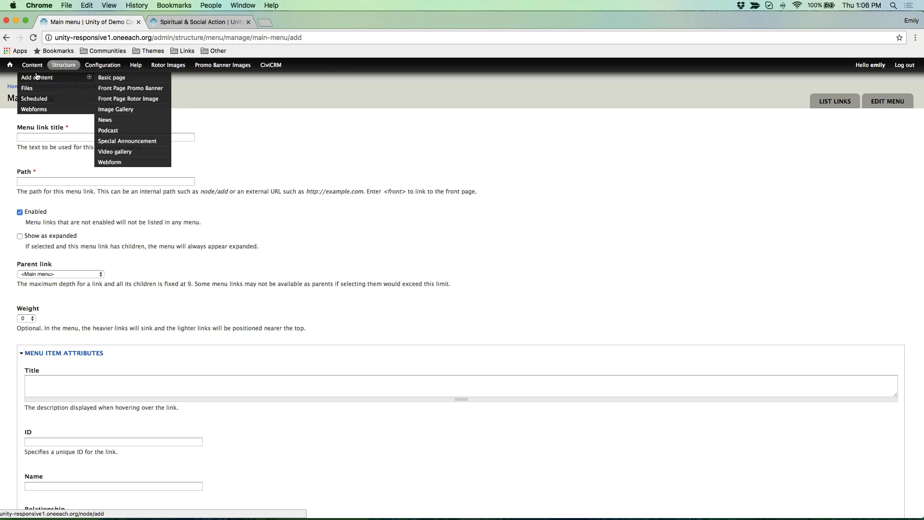
pyautogui.click(111, 78)
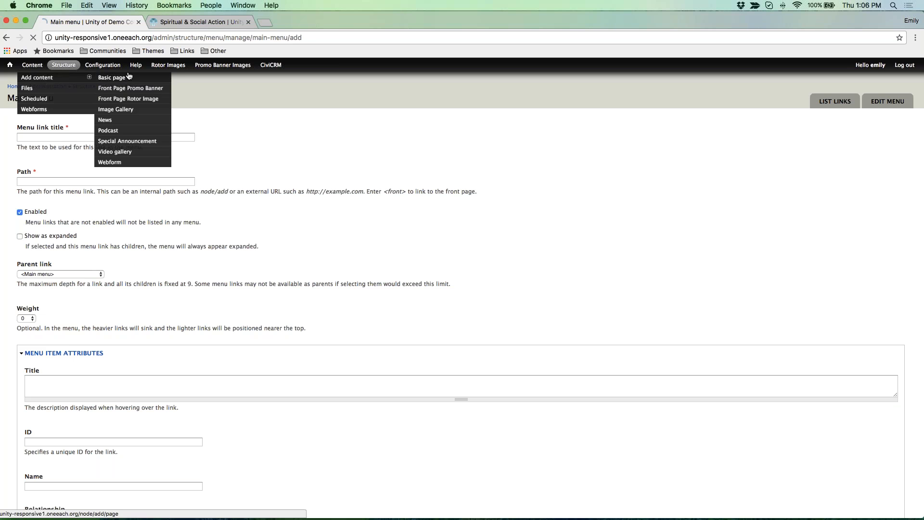
pyautogui.scroll(-3, 23, 275)
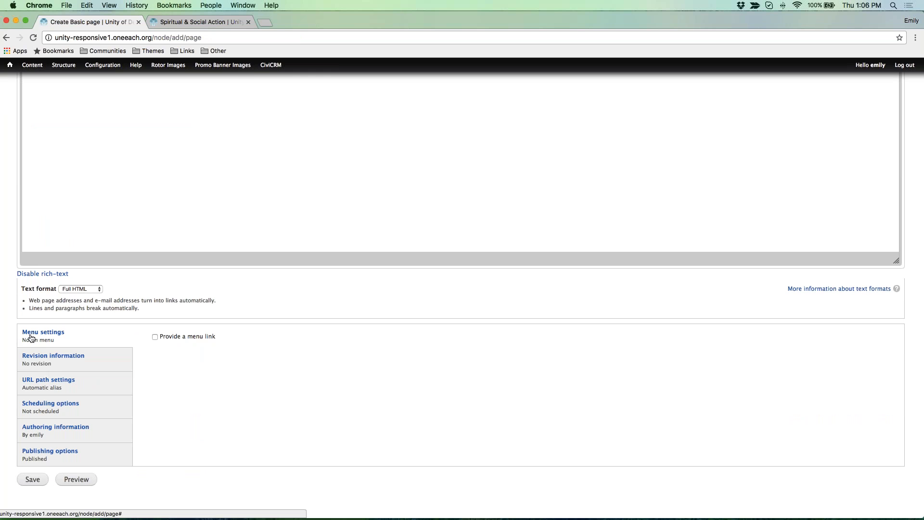
pyautogui.click(155, 336)
pyautogui.scroll(-4, 156, 334)
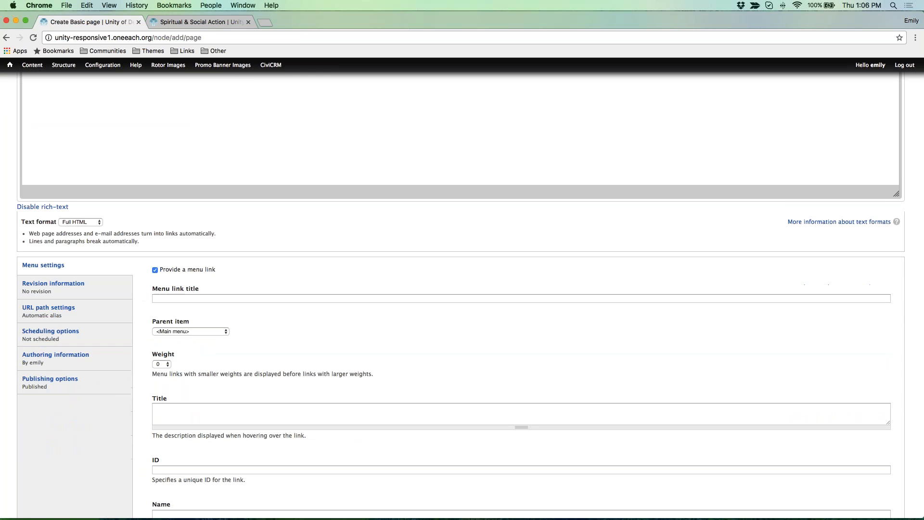
pyautogui.click(192, 180)
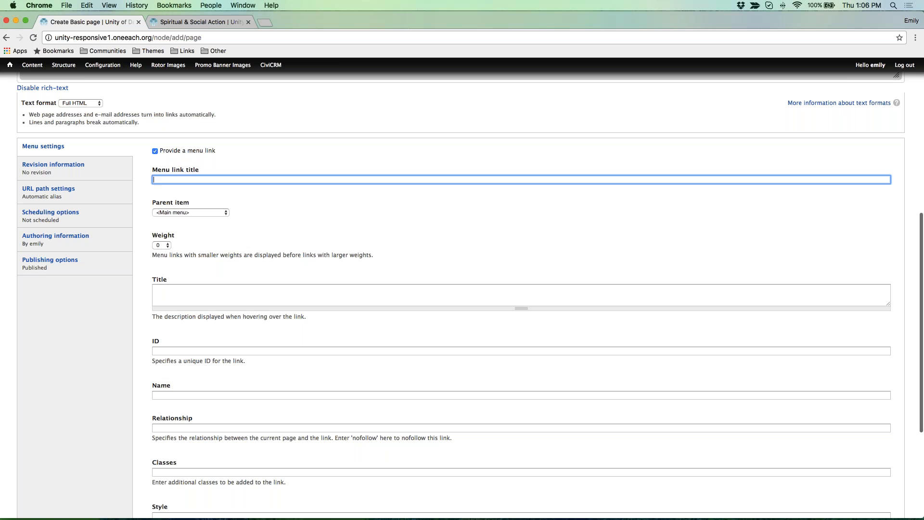
pyautogui.scroll(7, 193, 179)
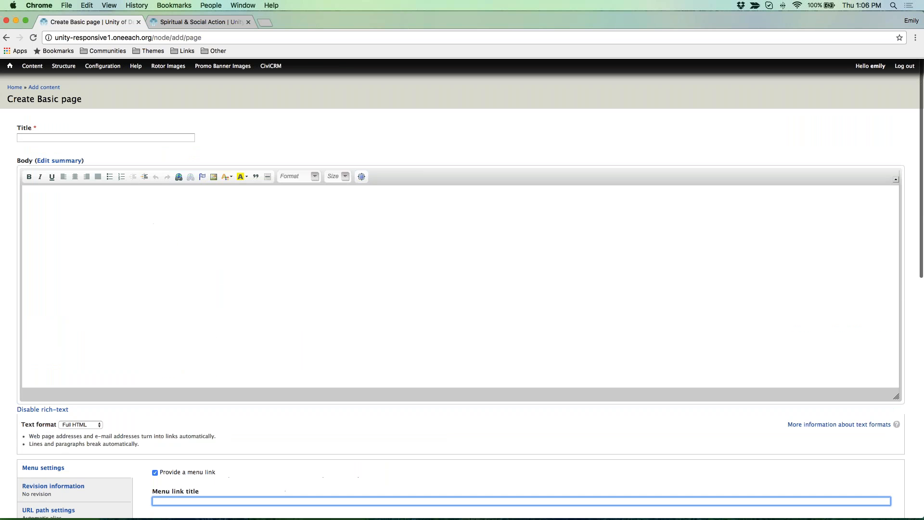
# - Set the parent item of the new page's menu link to Our History
pyautogui.scroll(-3, 462, 298)
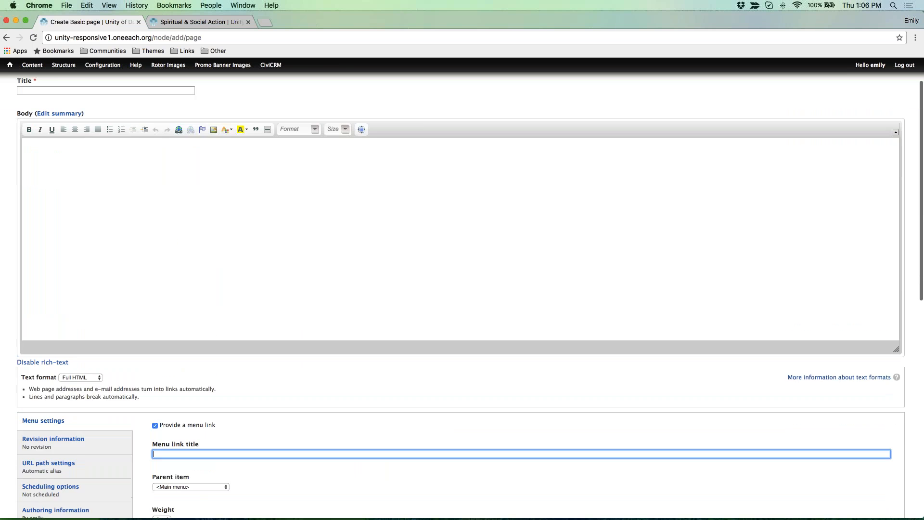
pyautogui.scroll(-3, 462, 298)
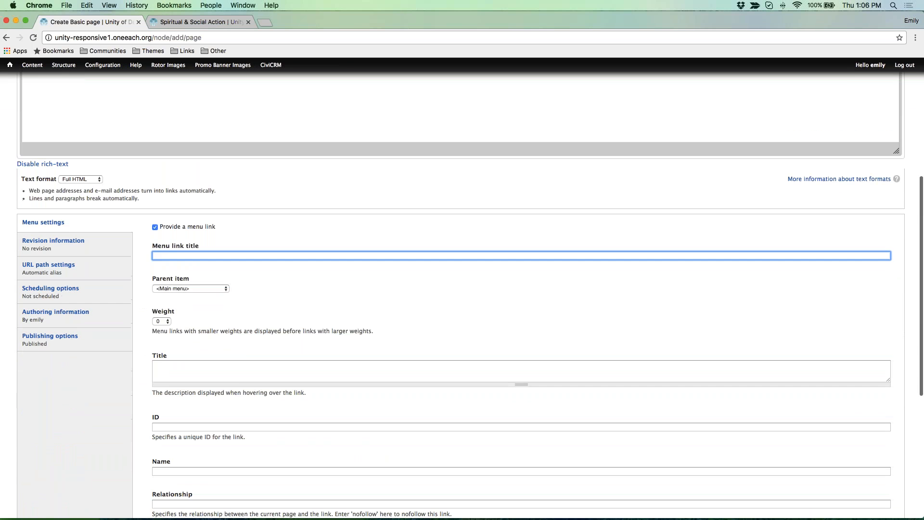
pyautogui.click(180, 289)
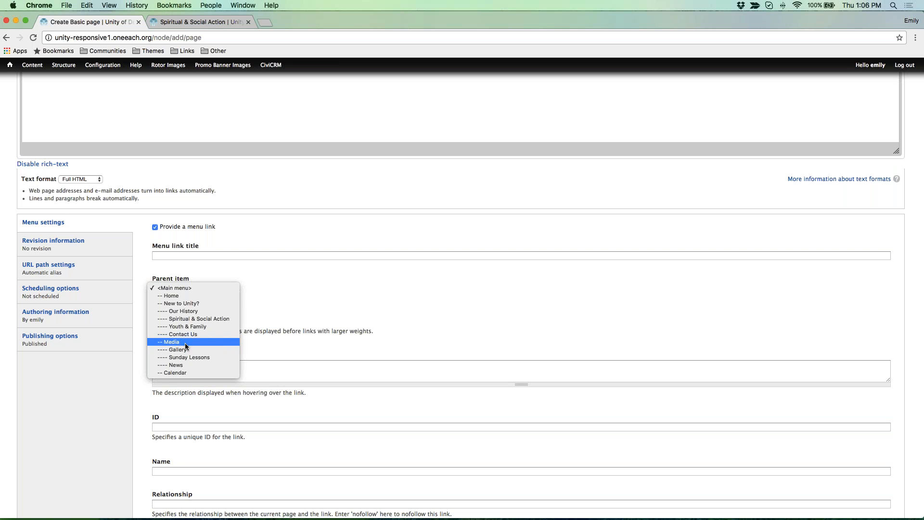
pyautogui.click(177, 312)
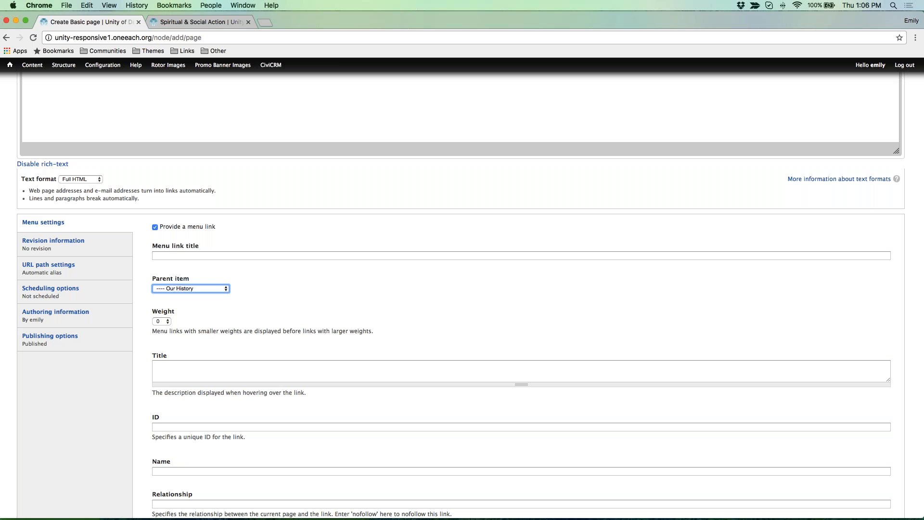
pyautogui.scroll(5, 256, 305)
pyautogui.scroll(2, 256, 305)
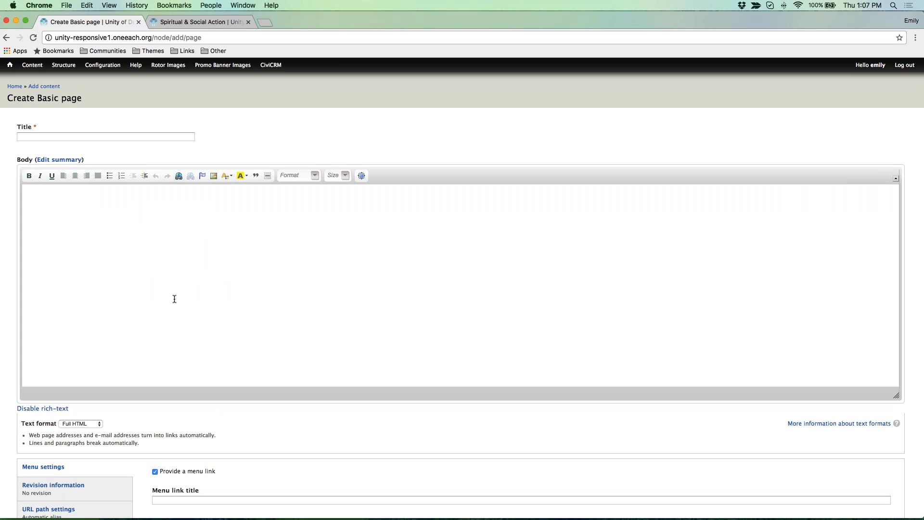
pyautogui.scroll(-1, 659, 517)
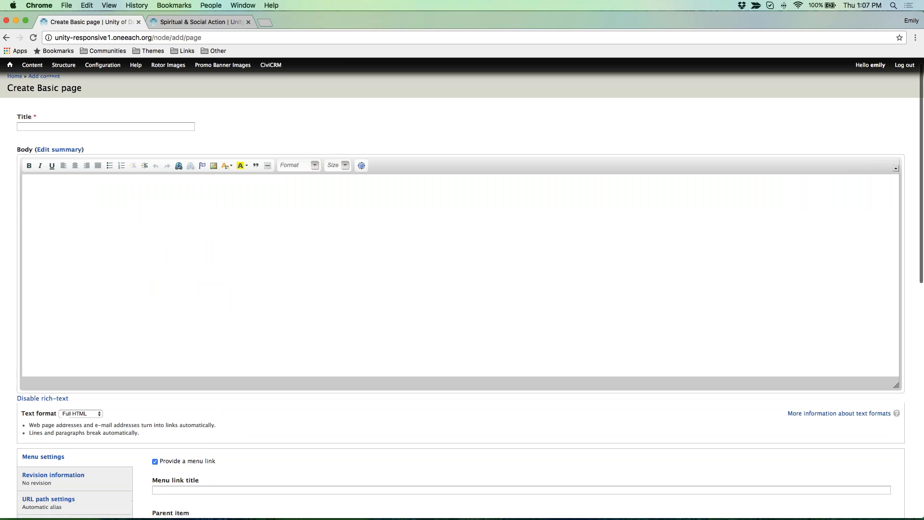
pyautogui.scroll(-3, 43, 403)
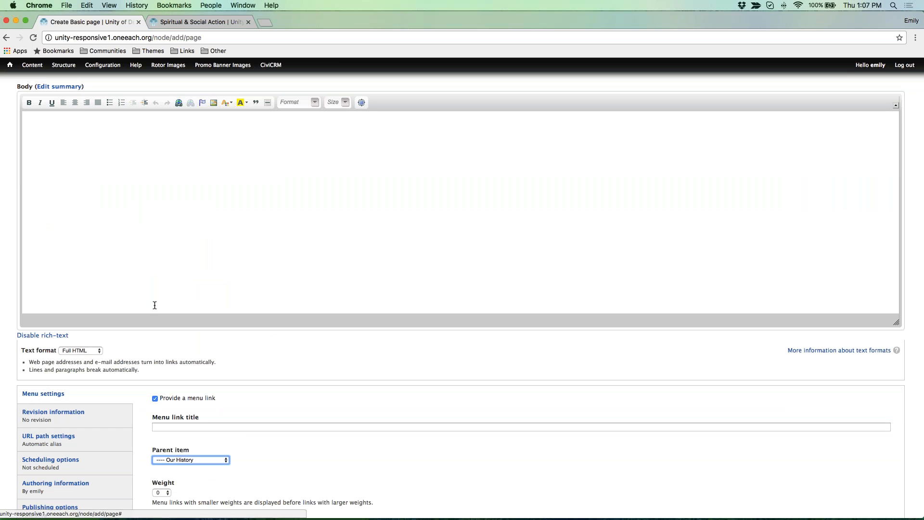
# - Switch to the Spiritual & Social Action page and reload it to check the Home link in the site navigation
pyautogui.scroll(4, 157, 305)
pyautogui.click(164, 24)
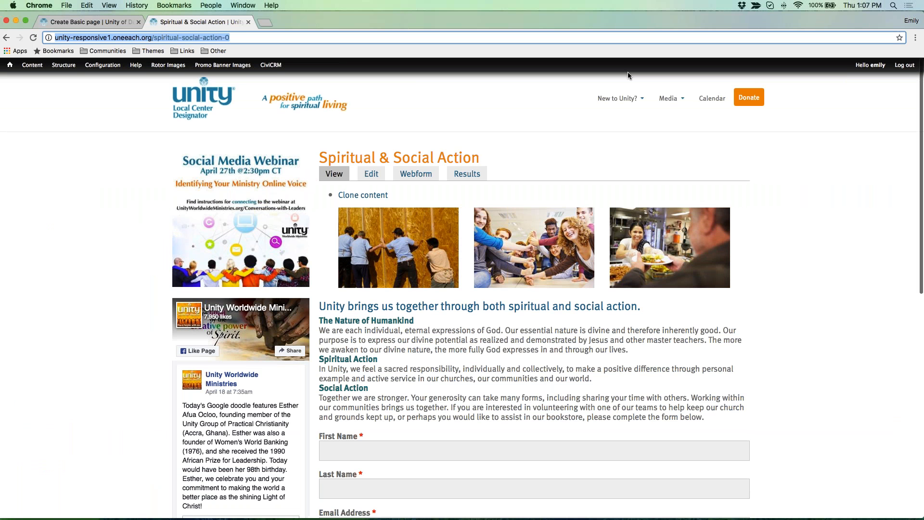
pyautogui.press('Right')
pyautogui.press('Return')
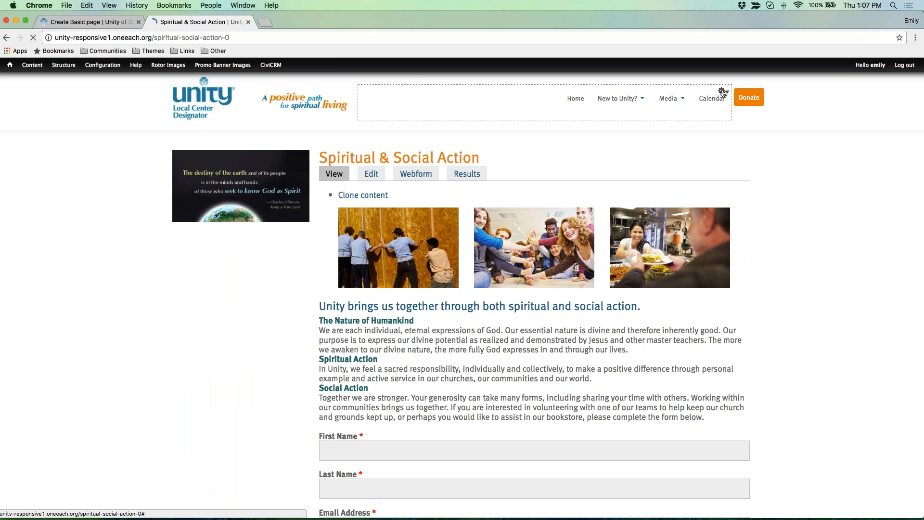
pyautogui.click(723, 92)
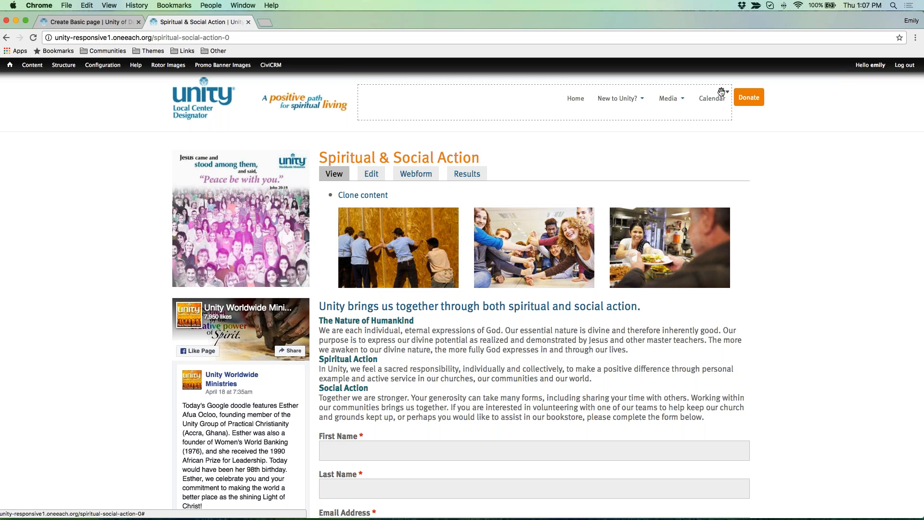
# - Open the OneEach support site to view its ticket submission option, and close it again
pyautogui.click(137, 68)
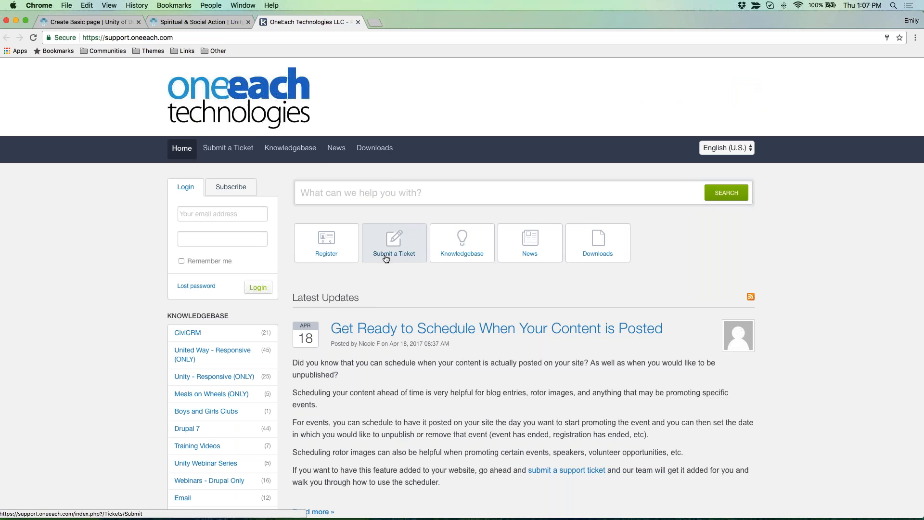
pyautogui.click(358, 22)
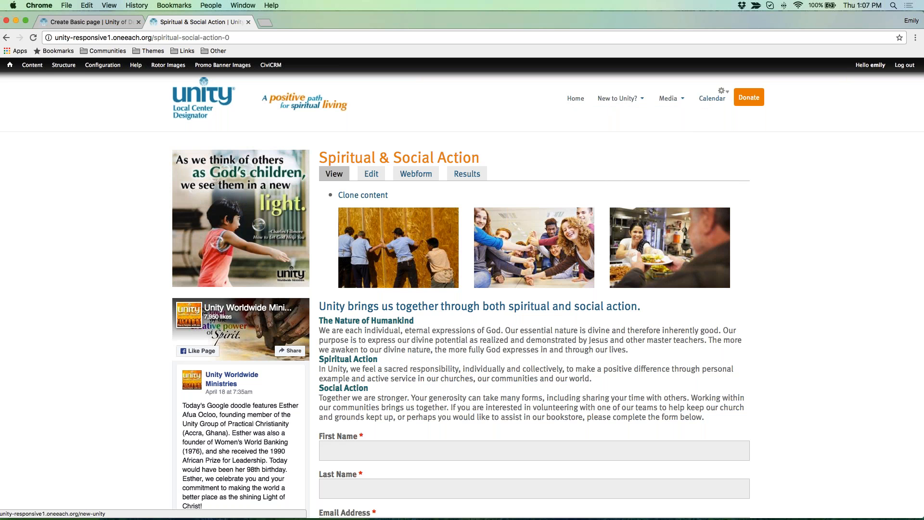
# - Open the Main menu link list from the site's administration and review the menus available there
pyautogui.moveTo(63, 67)
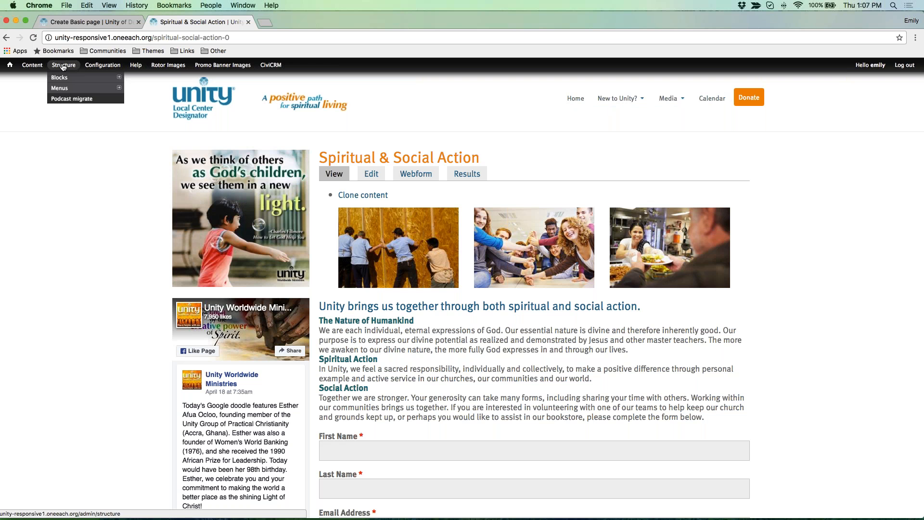
pyautogui.moveTo(72, 88)
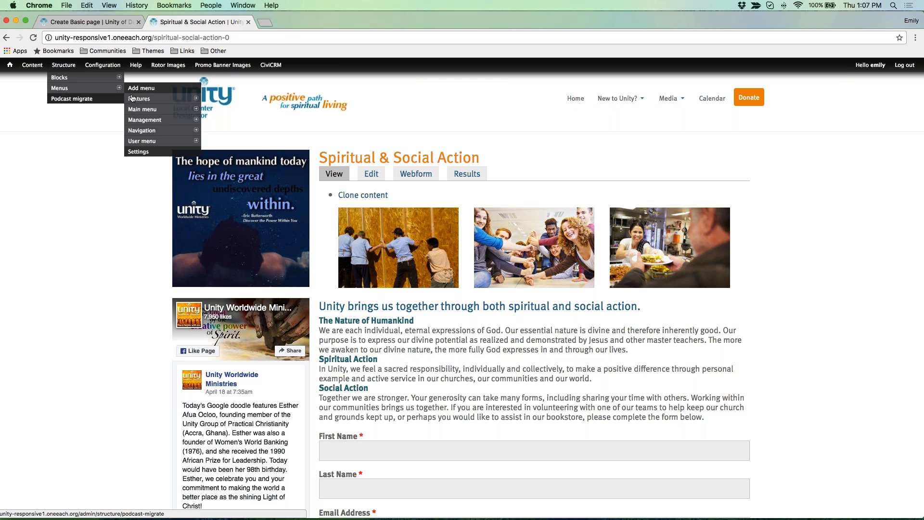
pyautogui.click(162, 110)
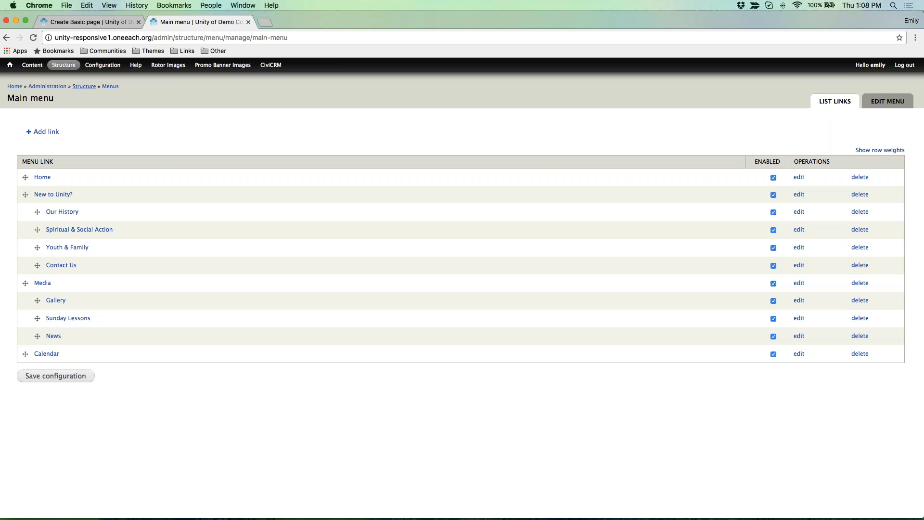
pyautogui.moveTo(64, 65)
pyautogui.moveTo(59, 88)
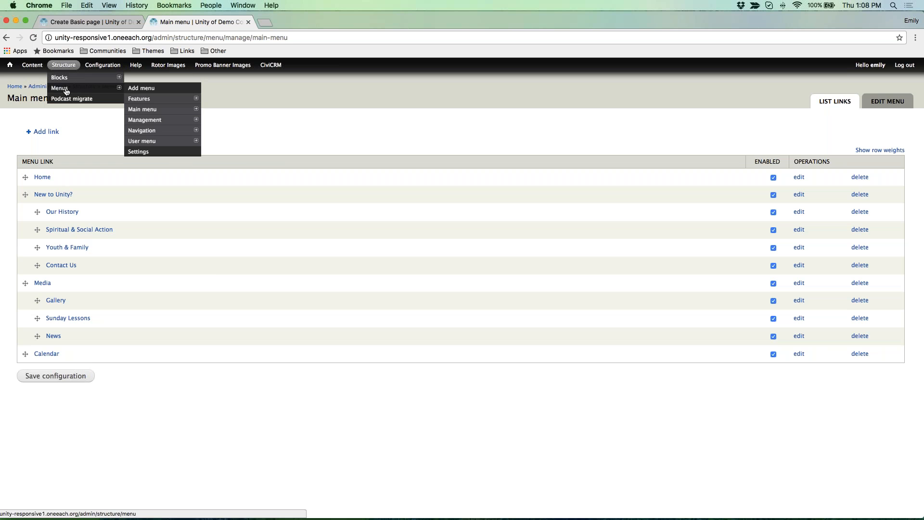
pyautogui.moveTo(151, 132)
pyautogui.moveTo(155, 115)
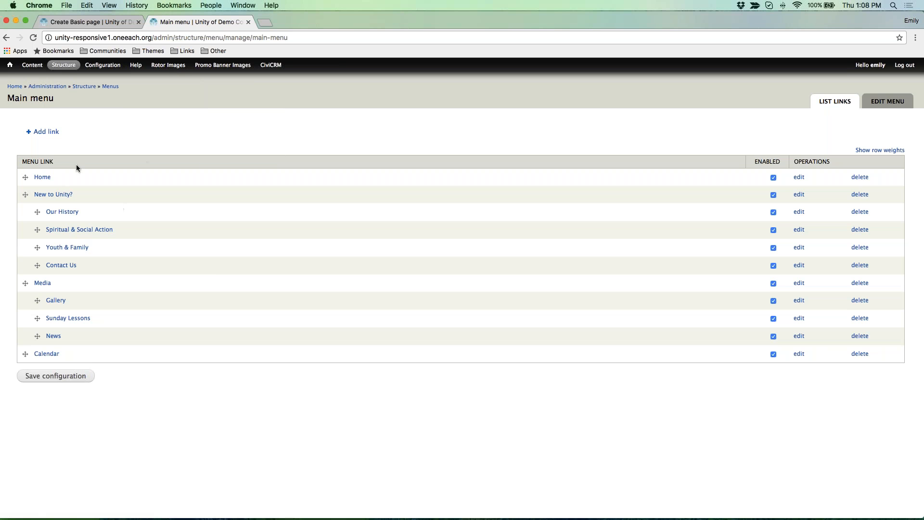
# - Go to the website's home page
pyautogui.click(10, 67)
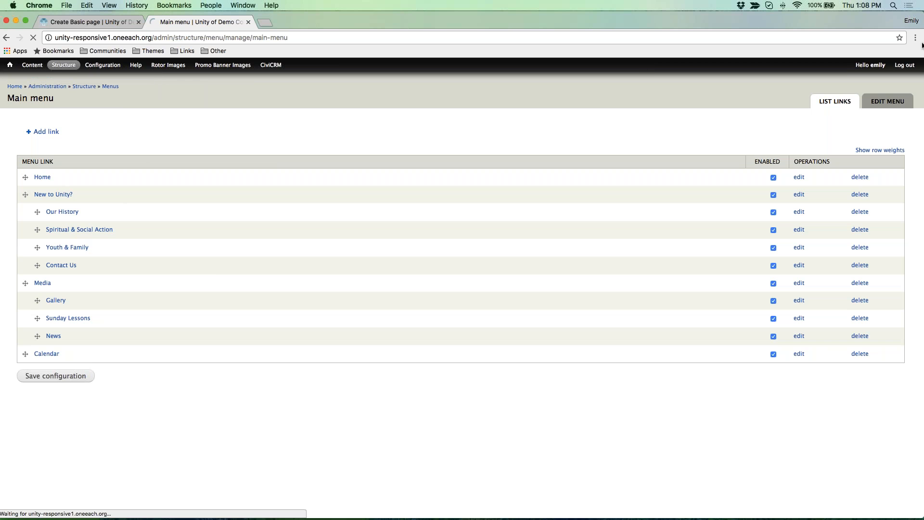
pyautogui.press('super+shift+2')
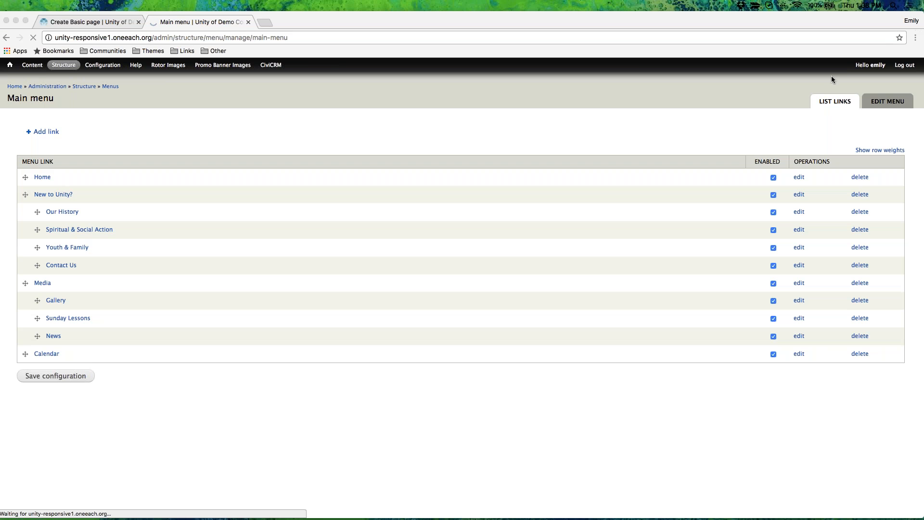